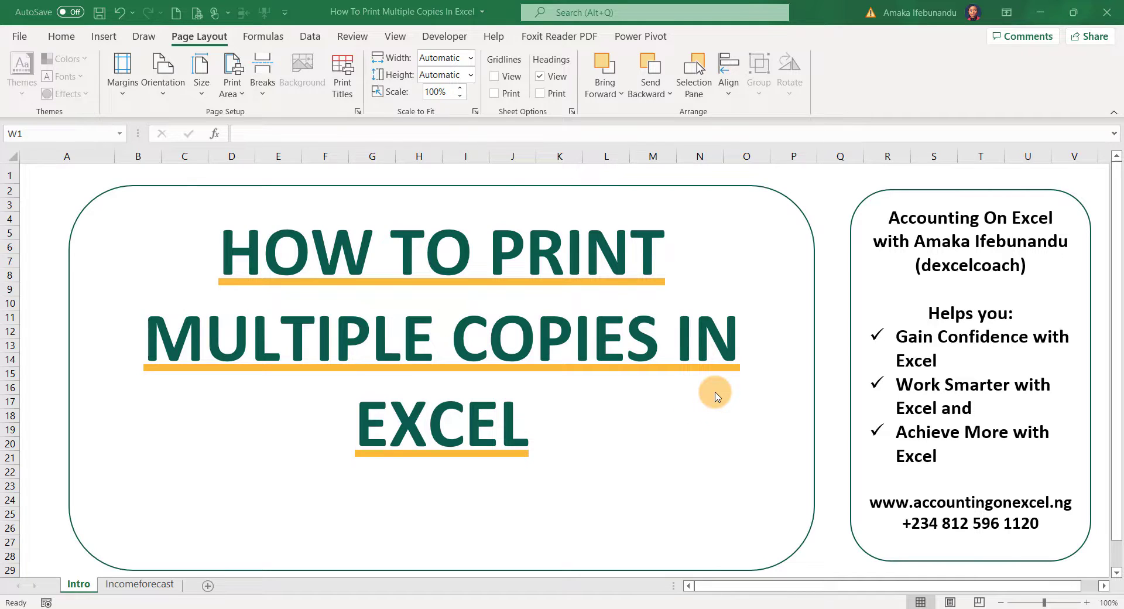
Step: Switch to the Incomeforecast sheet and scroll through the forecast's cash-flow totals and monthly columns
click(156, 585)
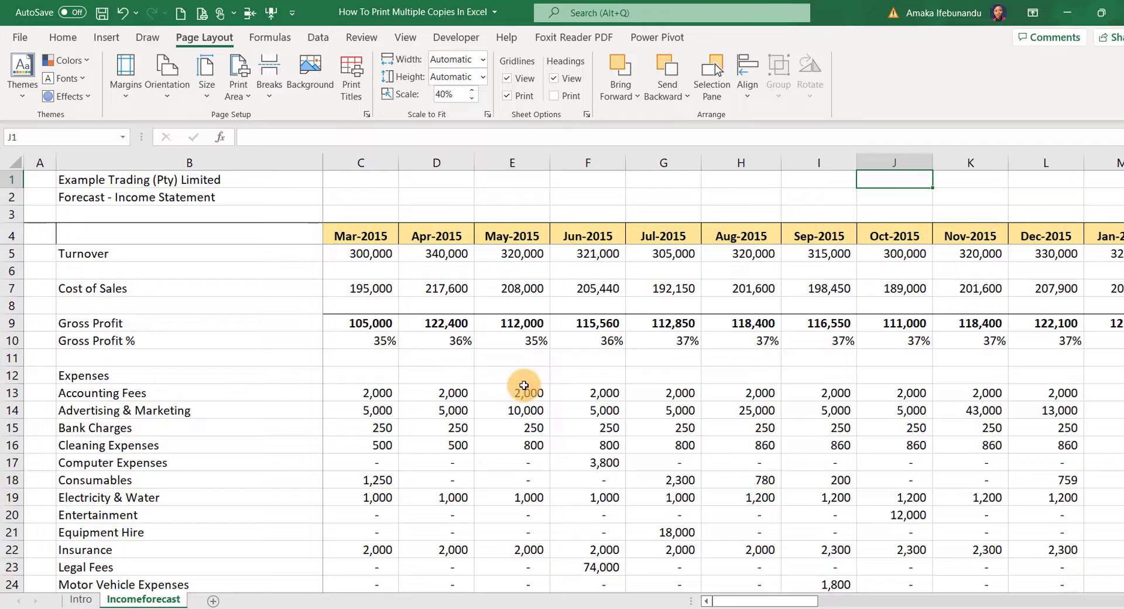
scroll(524, 385, down, 4)
scroll(515, 328, down, 5)
scroll(515, 363, down, 4)
scroll(586, 445, down, 4)
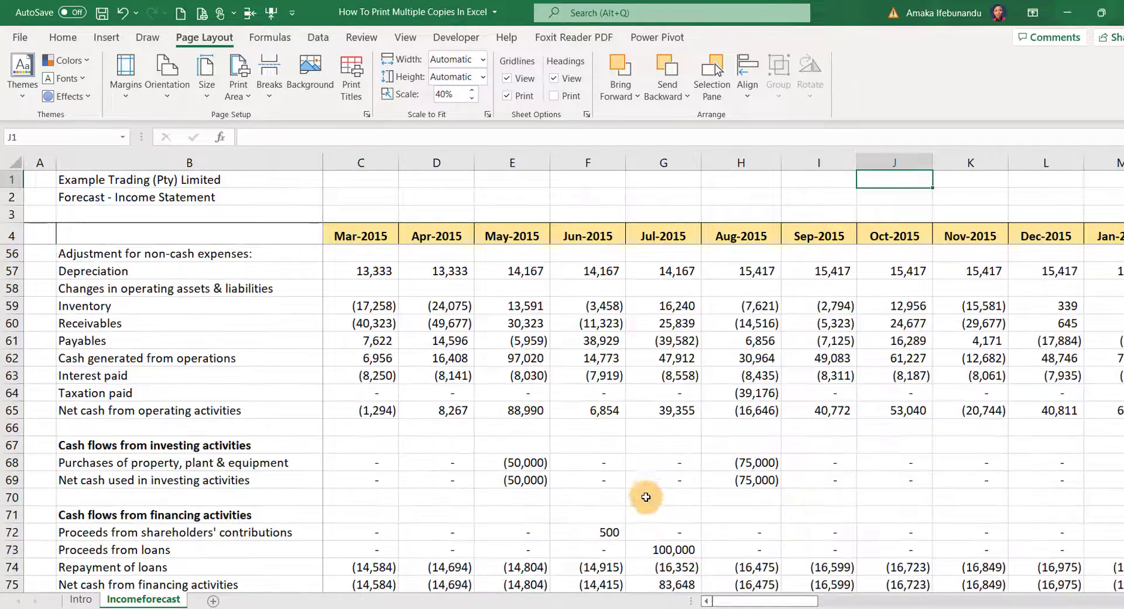
scroll(647, 442, down, 2)
scroll(612, 493, down, 7)
scroll(709, 454, up, 5)
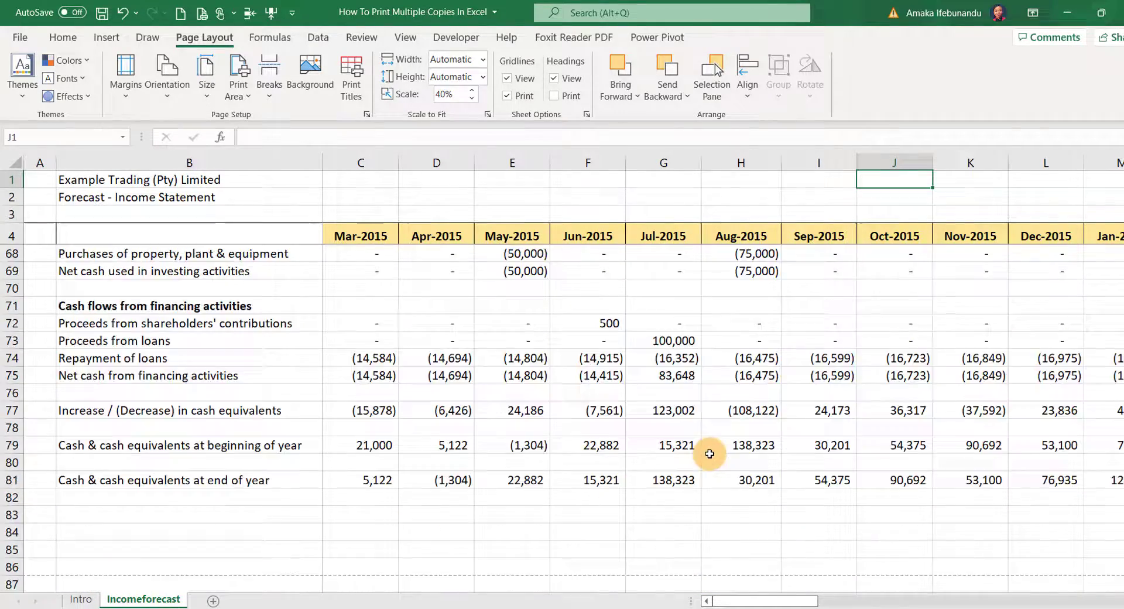
scroll(709, 451, up, 6)
scroll(700, 455, up, 8)
scroll(761, 515, up, 5)
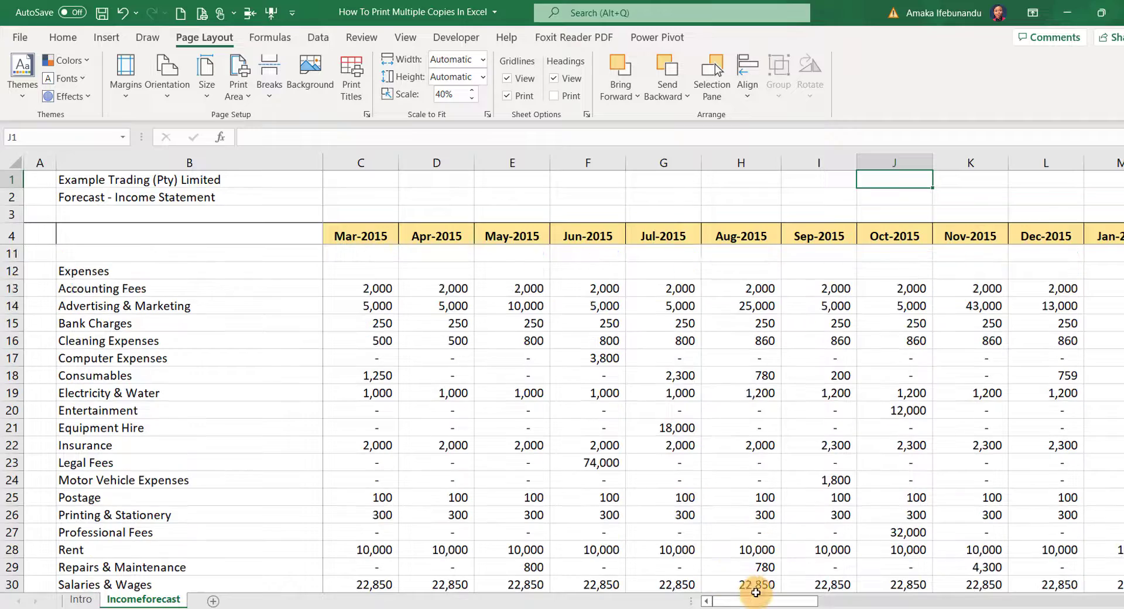
mouse_move(755, 592)
mouse_down()
mouse_move(1036, 595)
mouse_move(755, 596)
mouse_up()
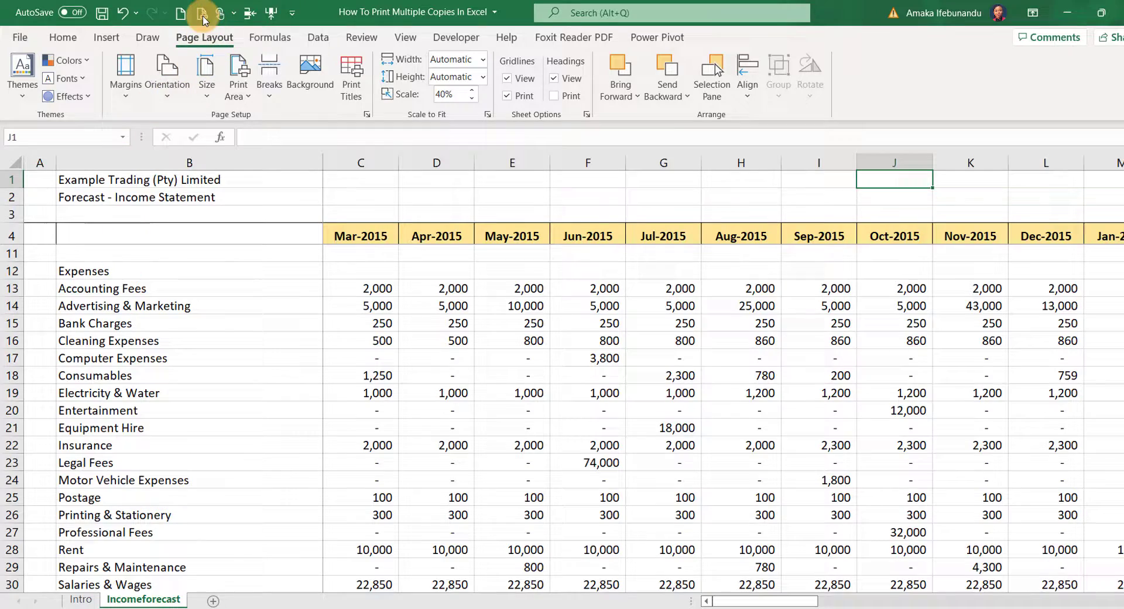
Step: Open the Print settings from the Quick Access Toolbar and set Copies to 5
click(204, 19)
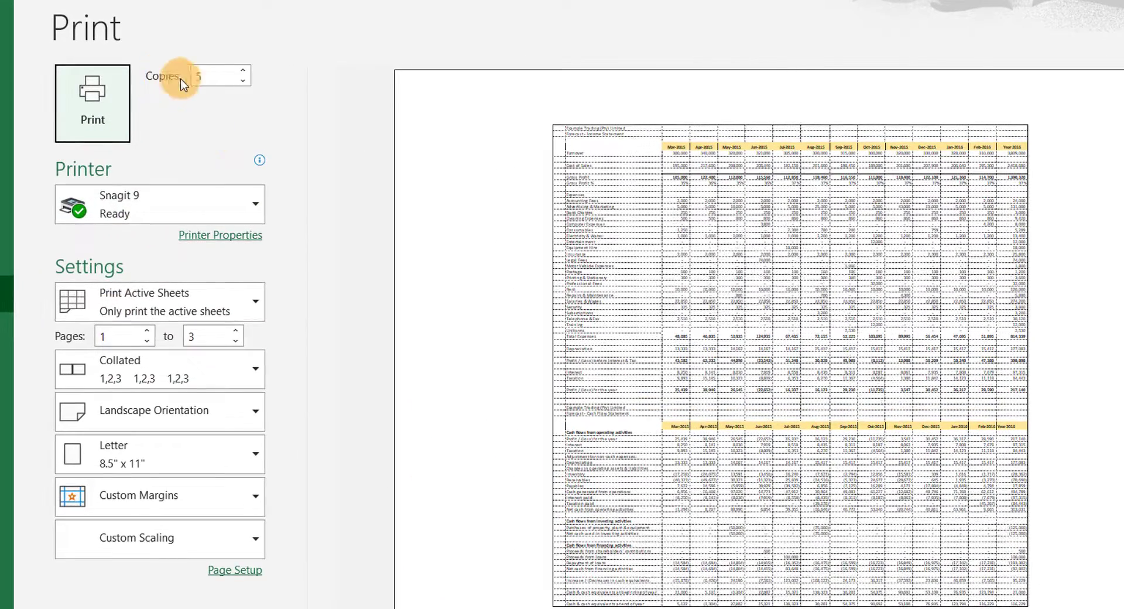
click(212, 76)
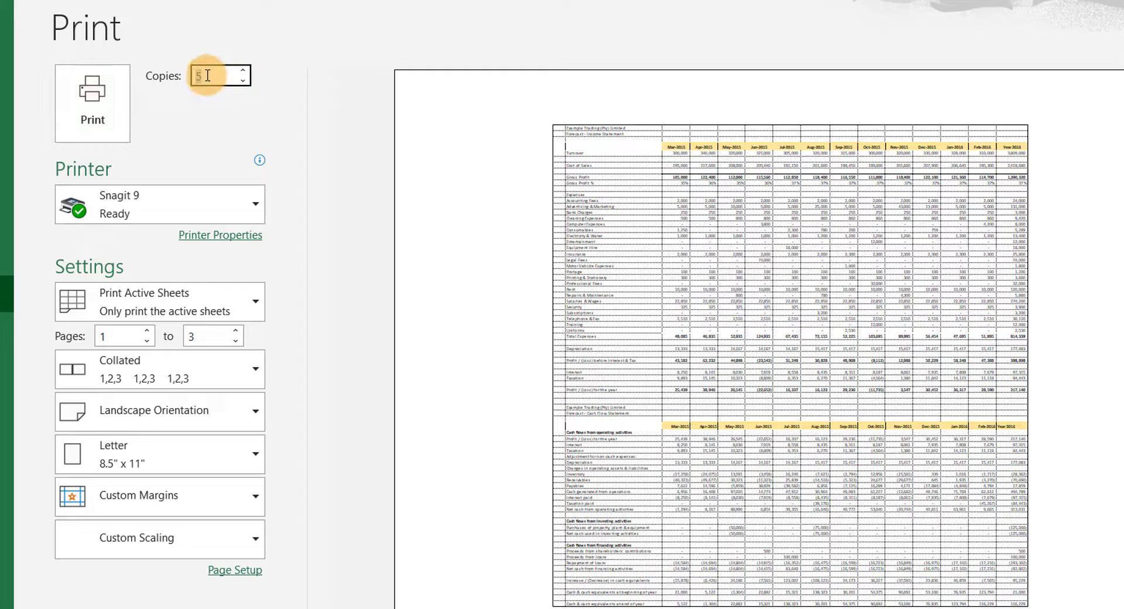
click(242, 80)
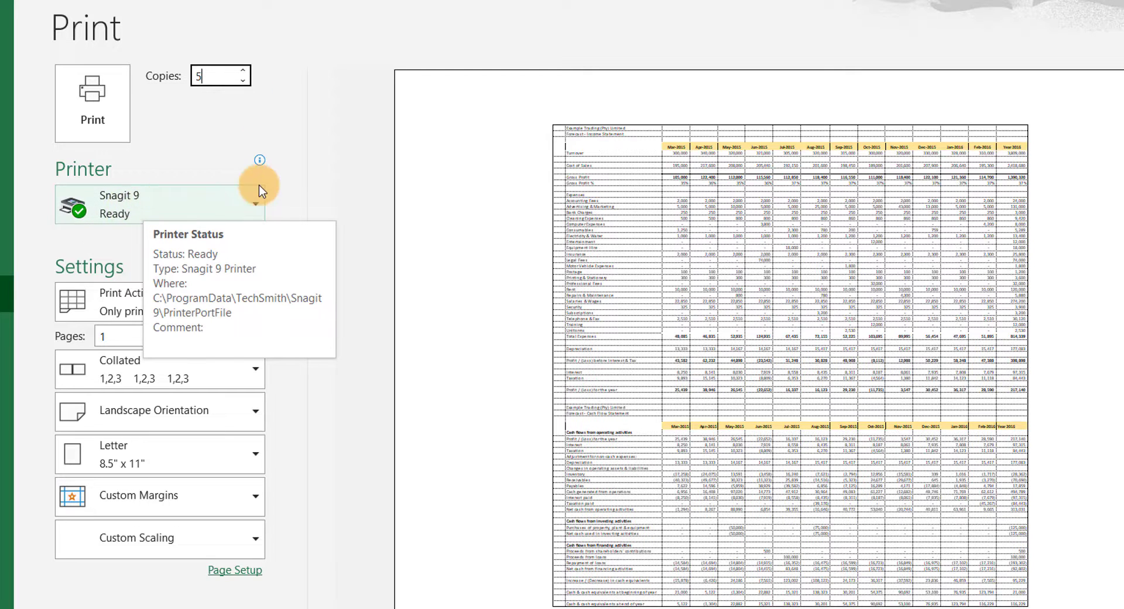
Step: Keep Snagit 9 as the printer and set the page range from 1 to 3
click(253, 209)
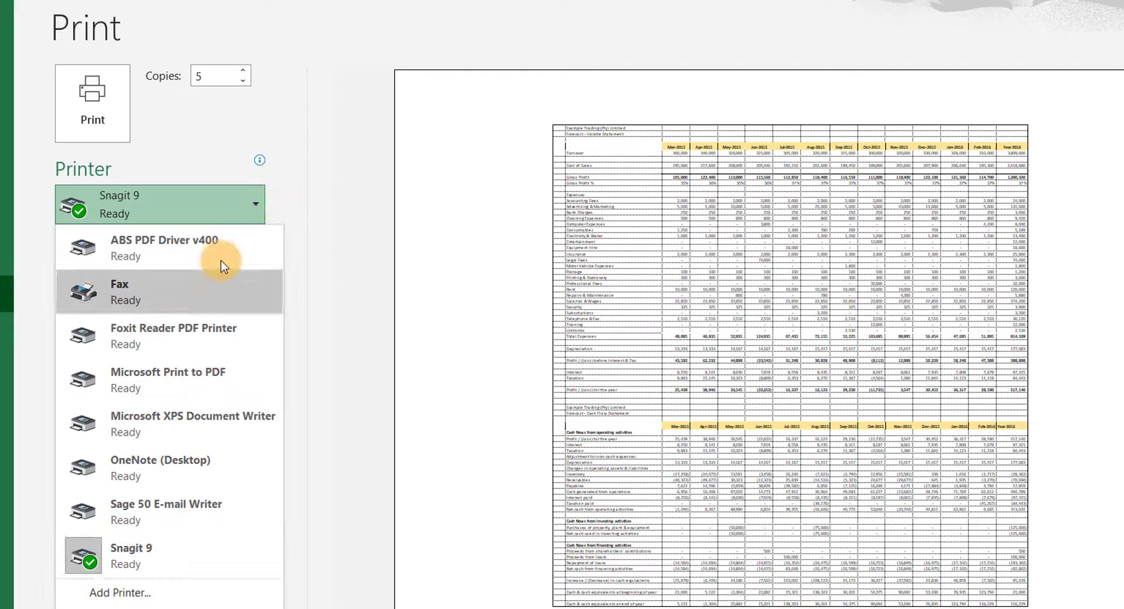
click(256, 203)
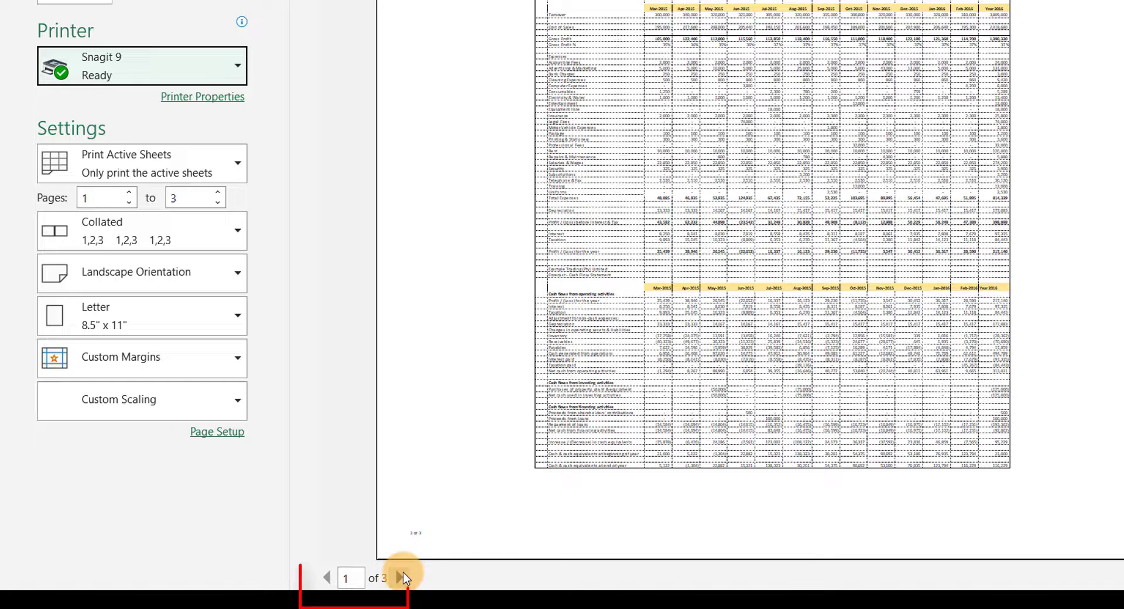
click(96, 200)
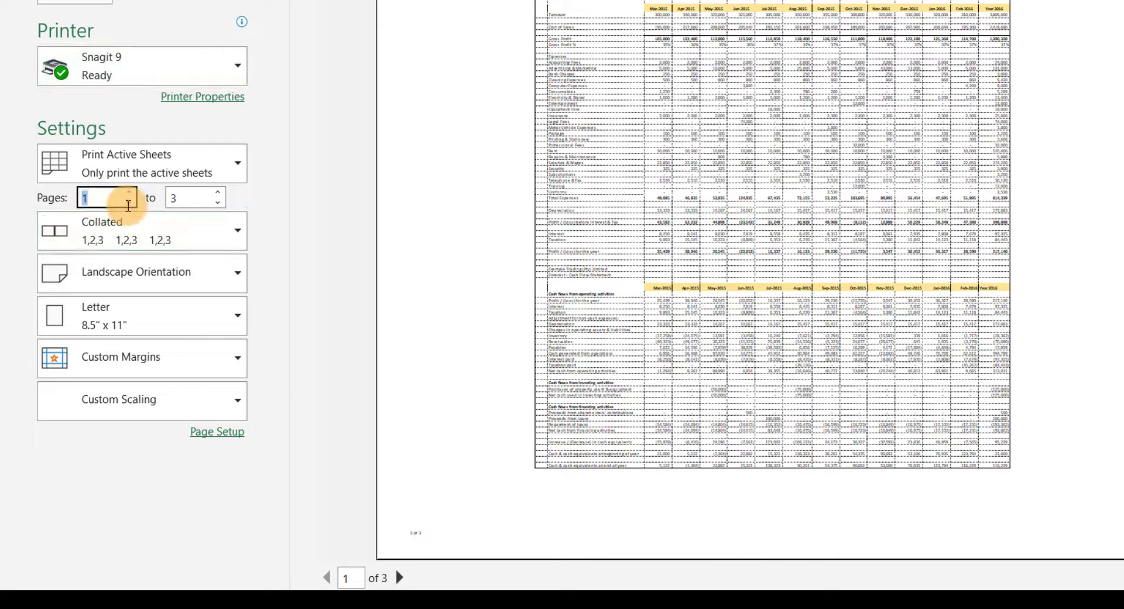
double_click(174, 198)
double_click(98, 201)
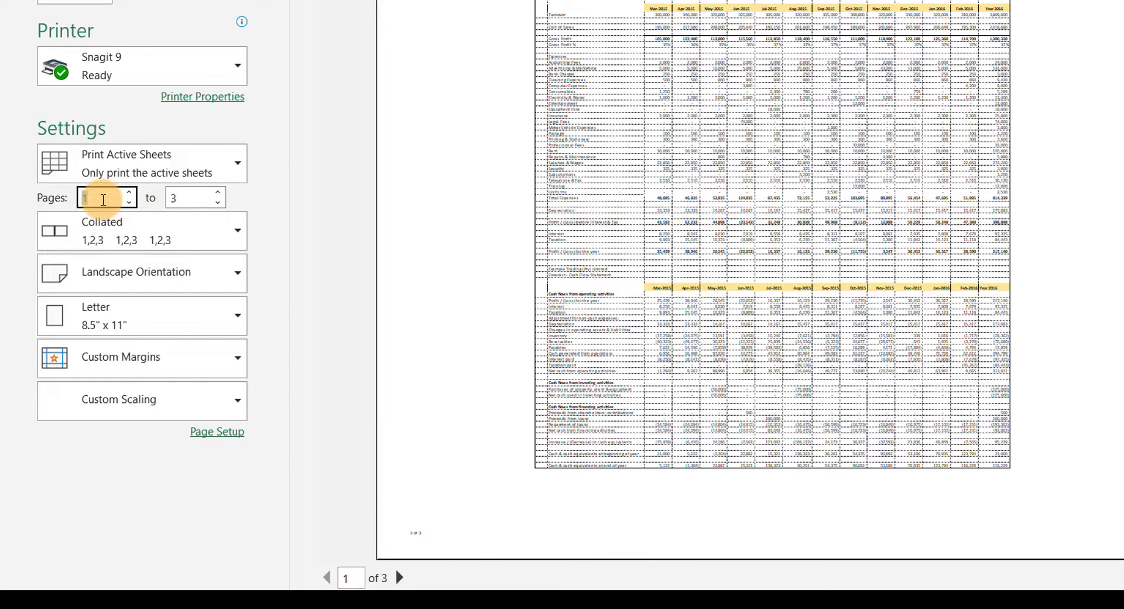
double_click(186, 206)
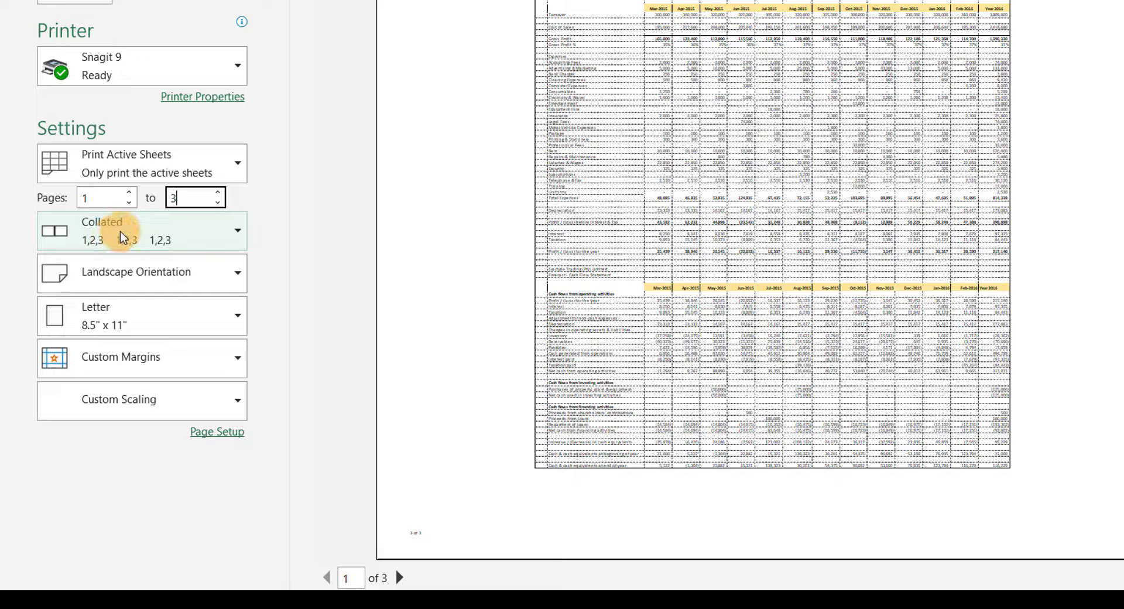
Step: Open the Collated dropdown to show collated and uncollated options
click(231, 227)
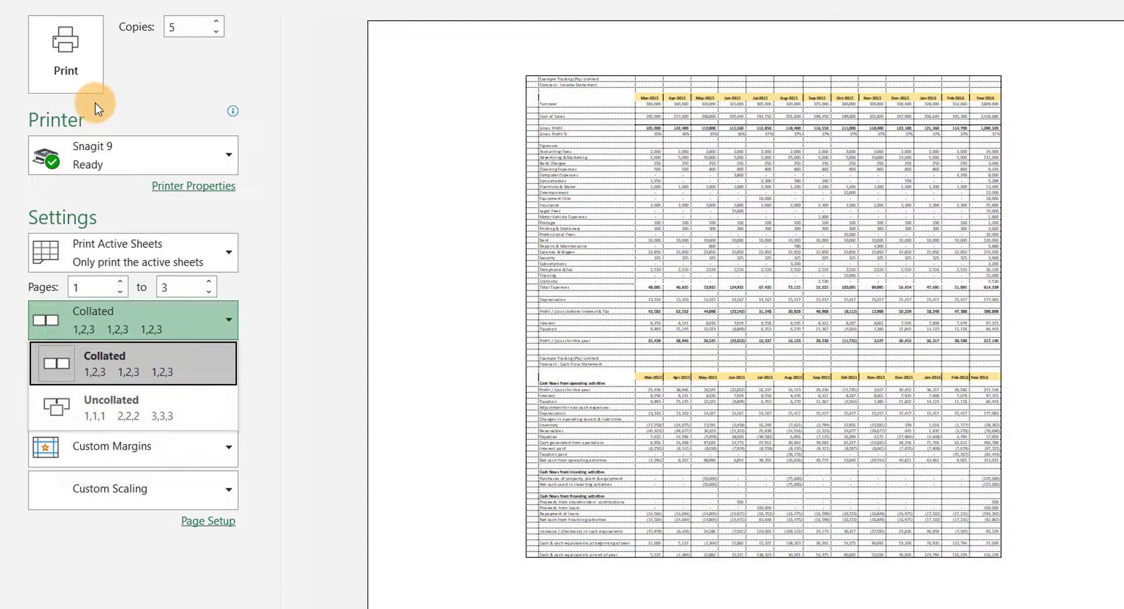
Step: Briefly pick Uncollated, then set printing back to Collated for the 5 copies
click(92, 402)
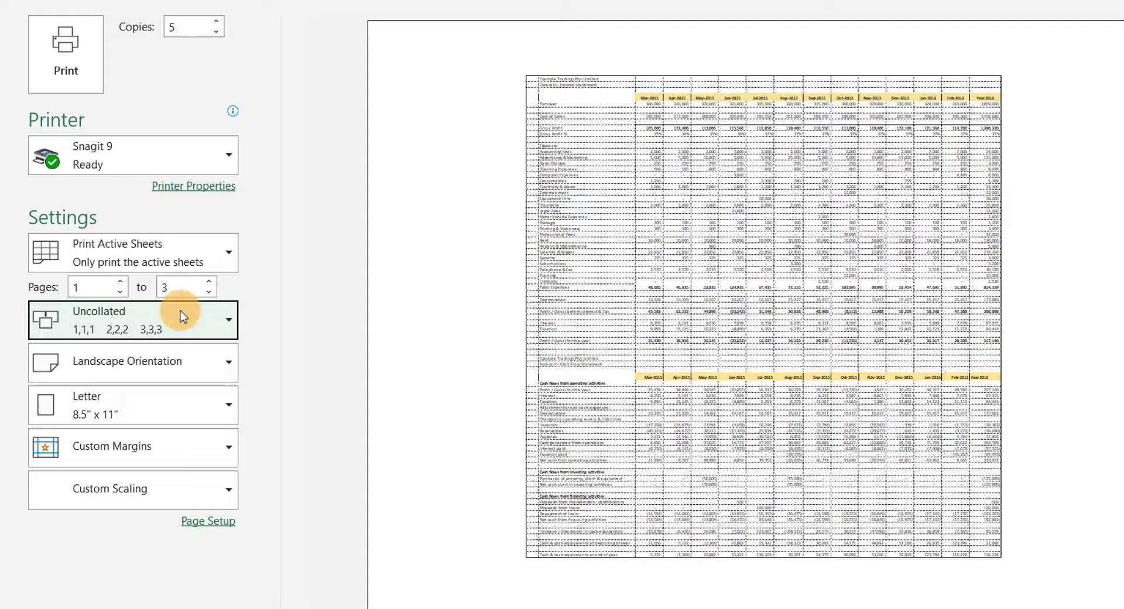
click(205, 335)
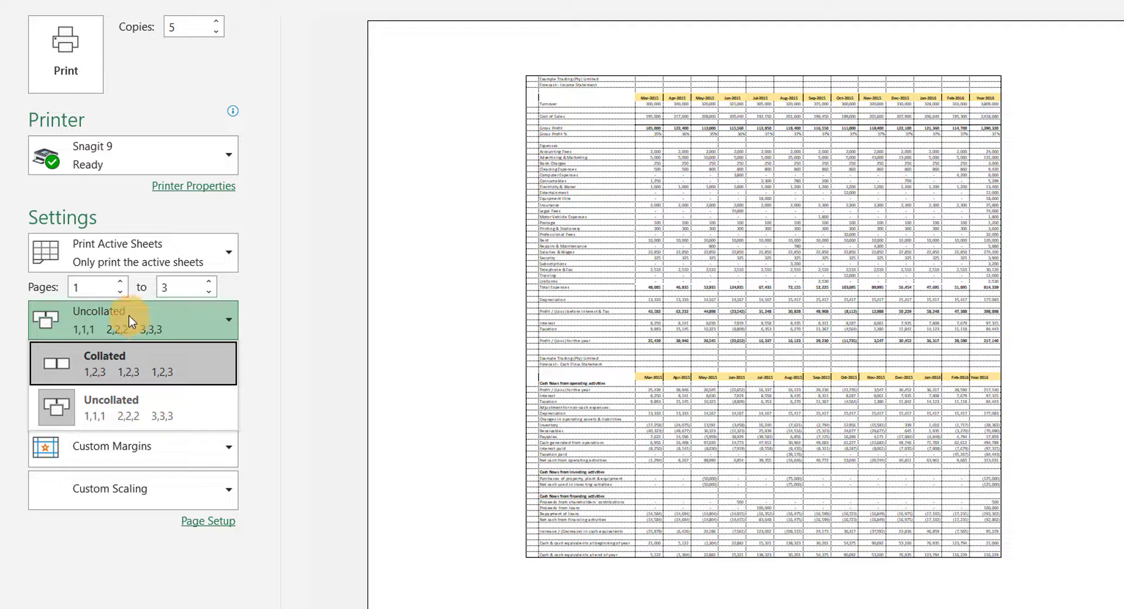
click(120, 357)
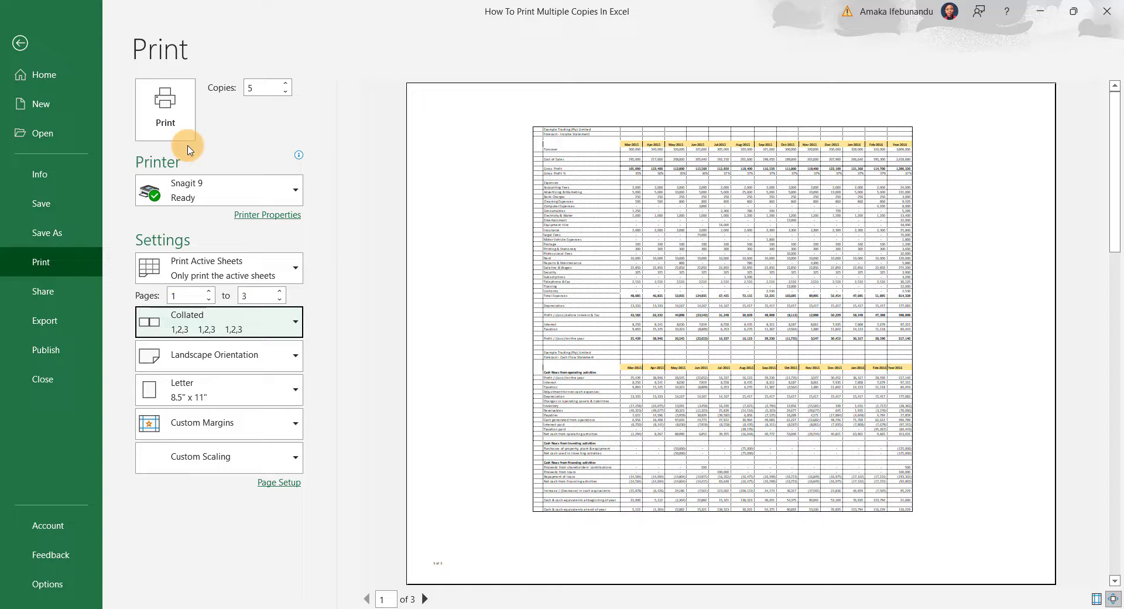
click(21, 42)
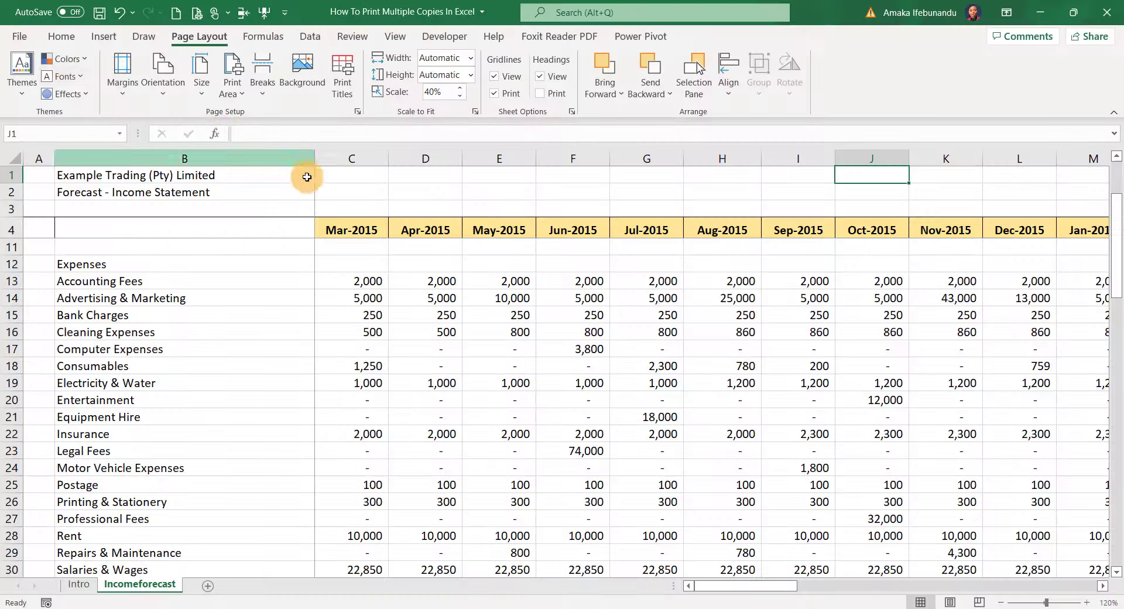